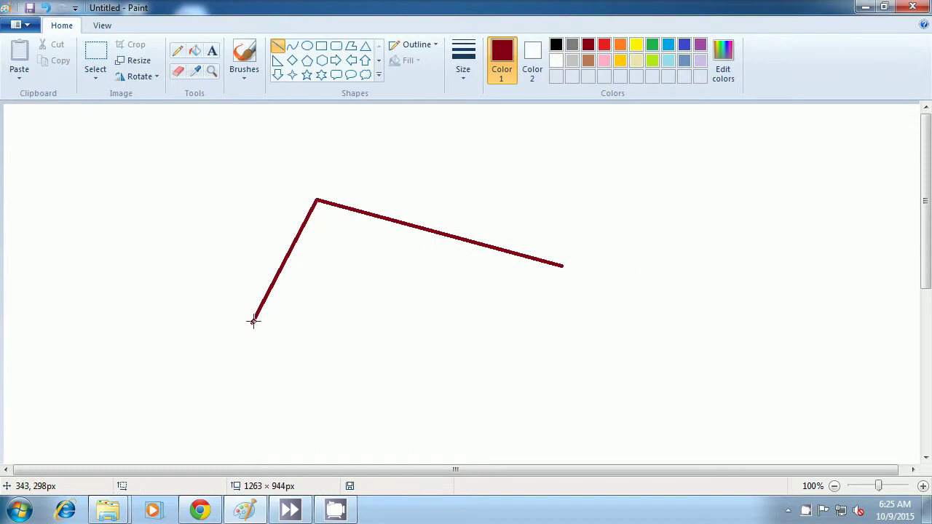
# Close the dark red triangle with a straight line from its lower-left end to its right-hand end.
pyautogui.moveTo(252, 321); pyautogui.dragTo(561, 267)
pyautogui.click(653, 273)
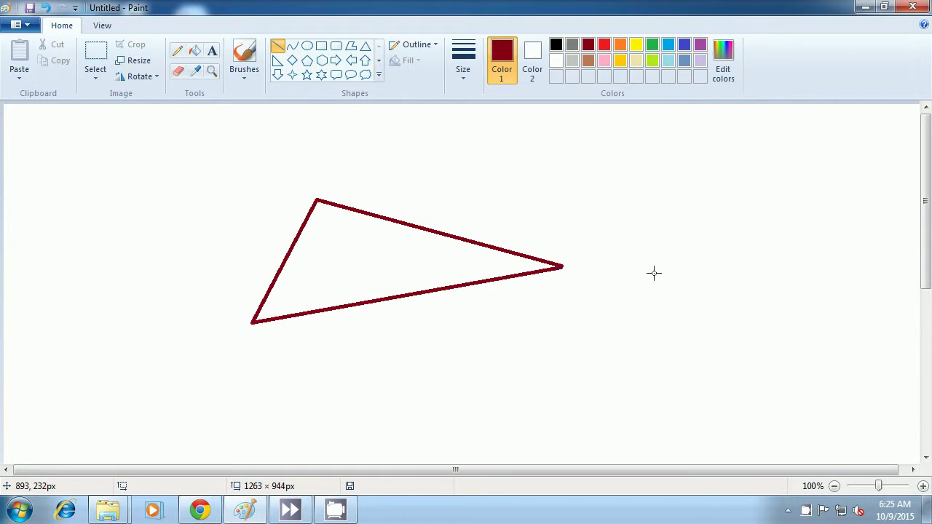
# Draw an indigo triangle from three straight lines across the left part of the dark red triangle, its right side spanning about 37 × 130 px.
pyautogui.click(684, 46)
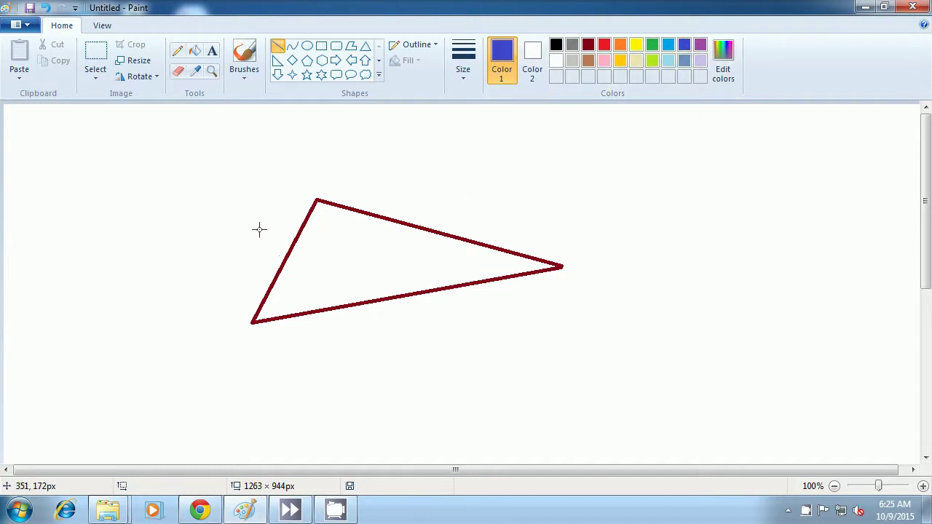
pyautogui.moveTo(254, 222); pyautogui.dragTo(312, 357)
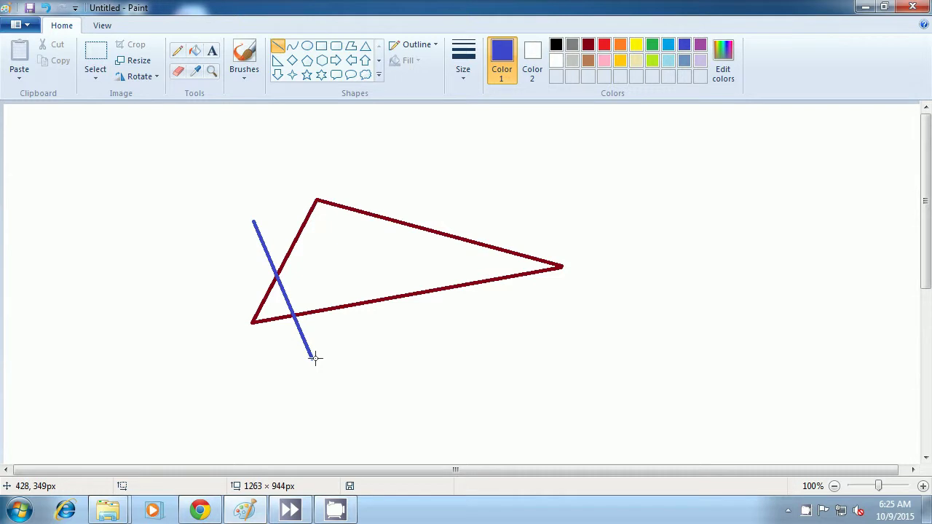
pyautogui.moveTo(311, 358); pyautogui.dragTo(338, 265)
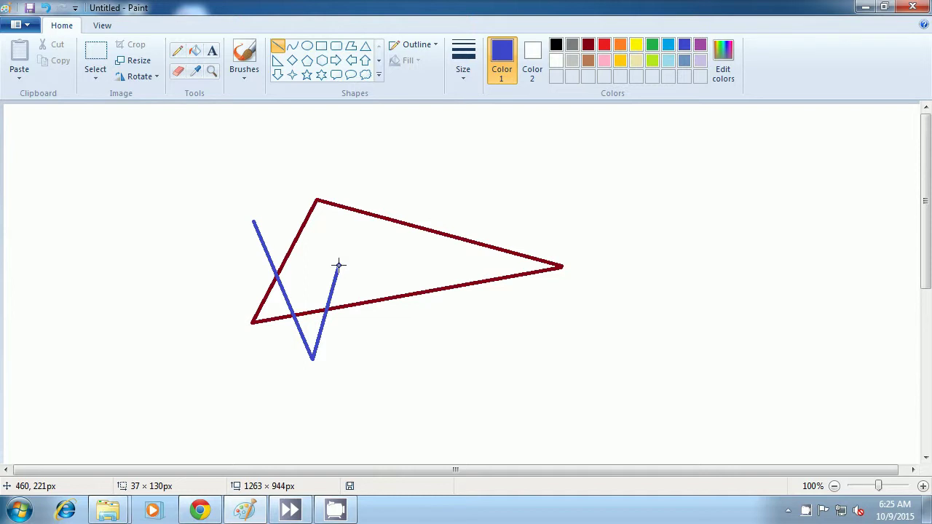
pyautogui.moveTo(338, 265); pyautogui.dragTo(339, 265)
pyautogui.click(379, 262)
pyautogui.moveTo(253, 220); pyautogui.dragTo(339, 266)
pyautogui.click(451, 326)
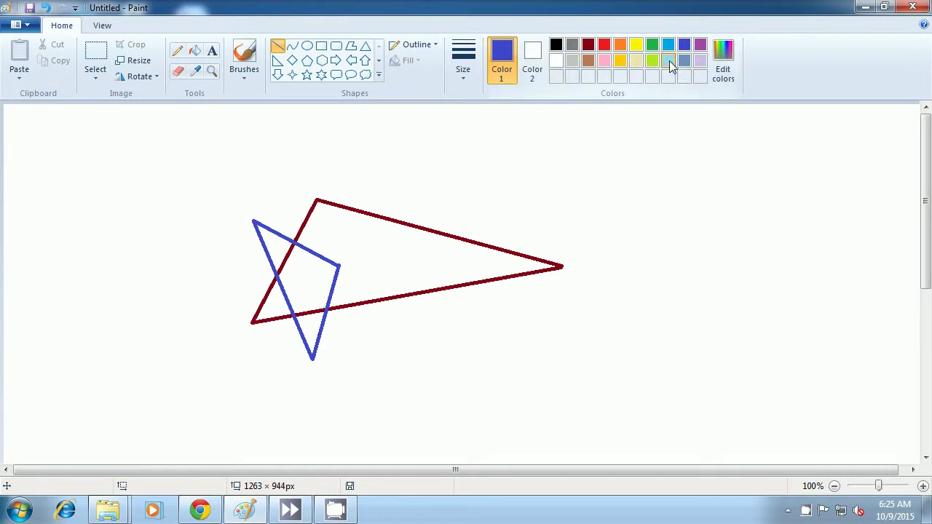
# Draw a narrow light turquoise triangle from above the dark red triangle into the indigo one, its lower side spanning about 176 × 110 px.
pyautogui.click(669, 61)
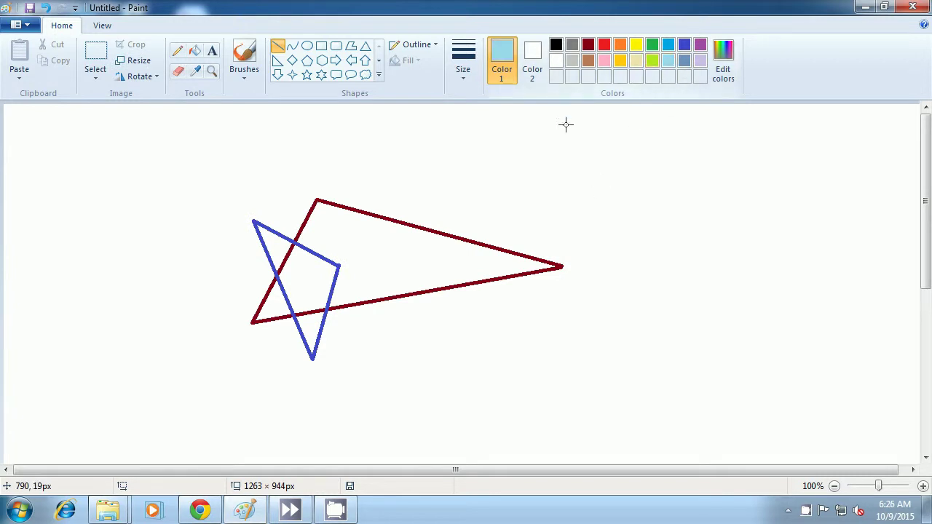
pyautogui.moveTo(410, 162); pyautogui.dragTo(436, 188)
pyautogui.click(499, 168)
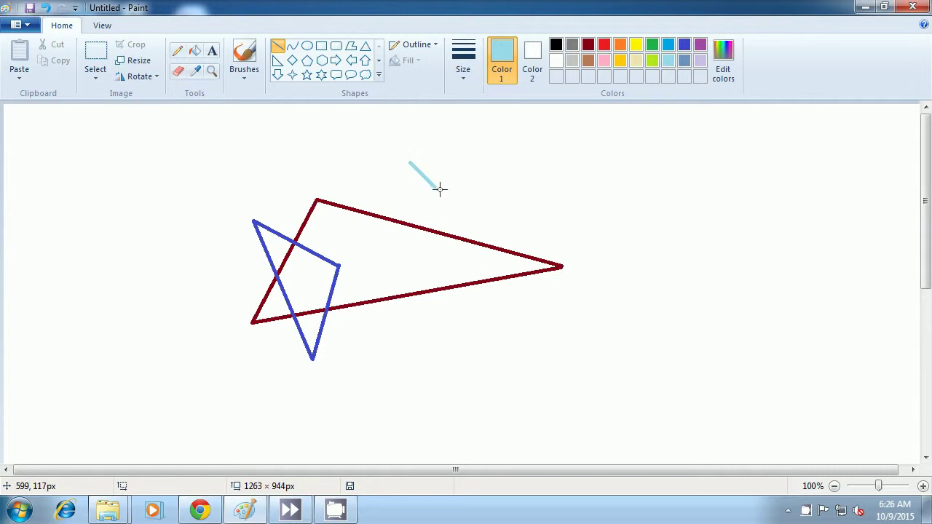
pyautogui.moveTo(436, 188); pyautogui.dragTo(309, 266)
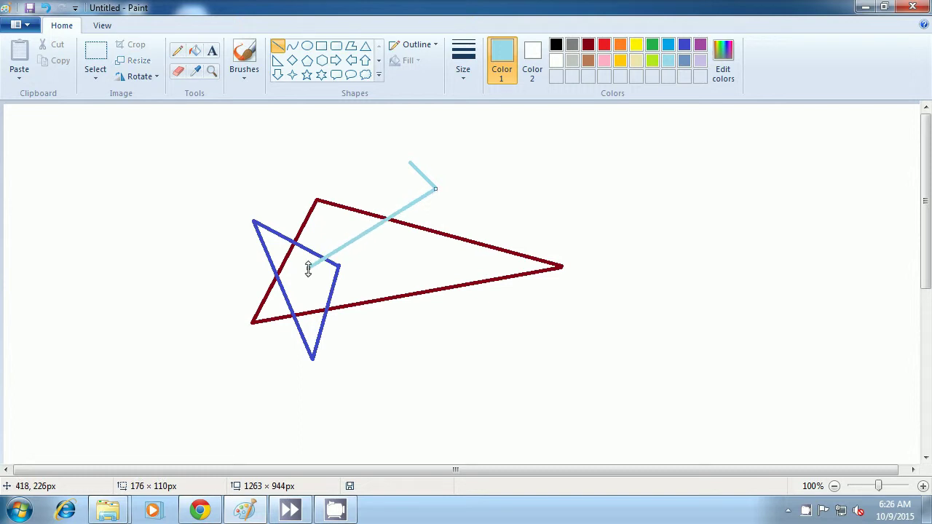
pyautogui.click(328, 163)
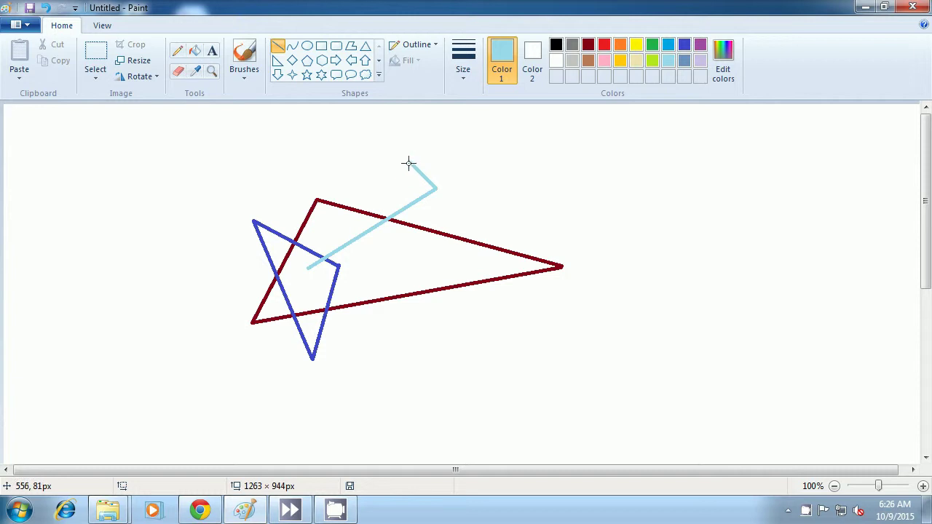
pyautogui.moveTo(409, 162); pyautogui.dragTo(308, 266)
pyautogui.click(505, 178)
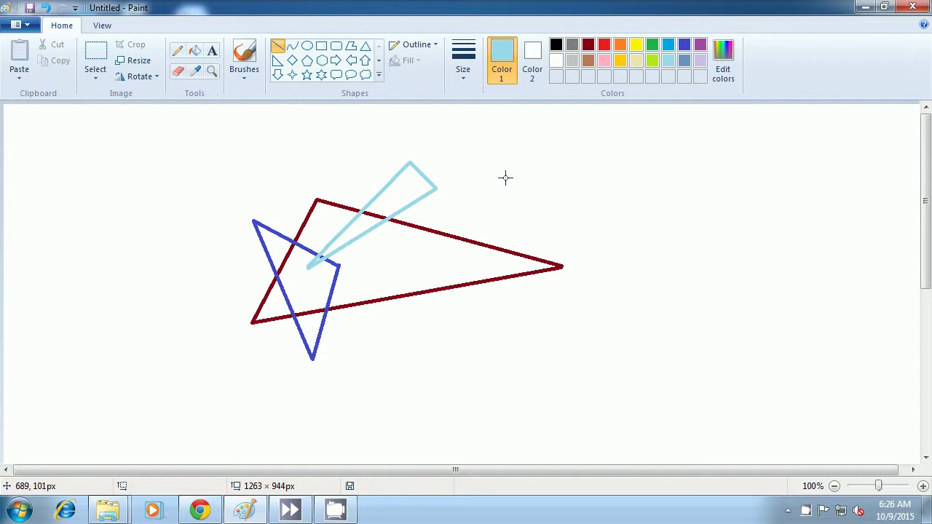
# Draw a second indigo triangle across the upper edge near the dark red triangle's right corner, its left side spanning about 80 × 116 px.
pyautogui.click(671, 46)
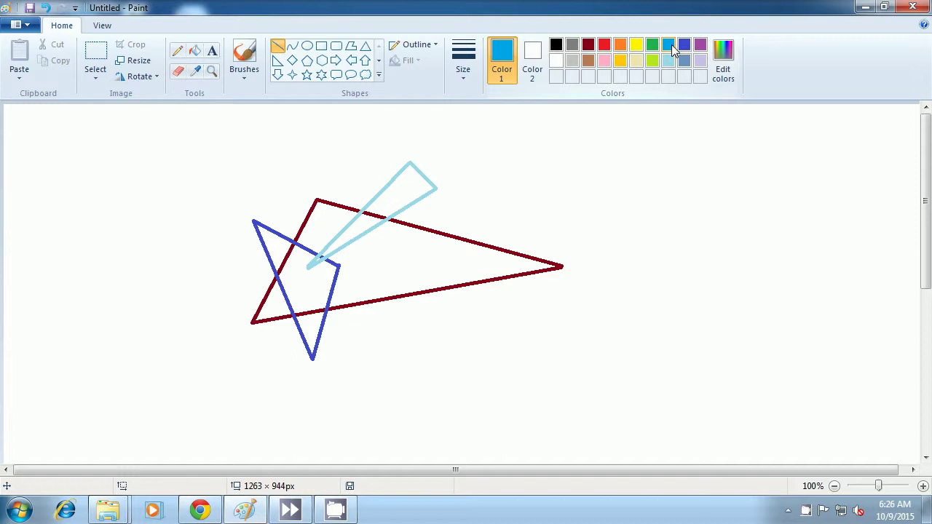
pyautogui.click(700, 46)
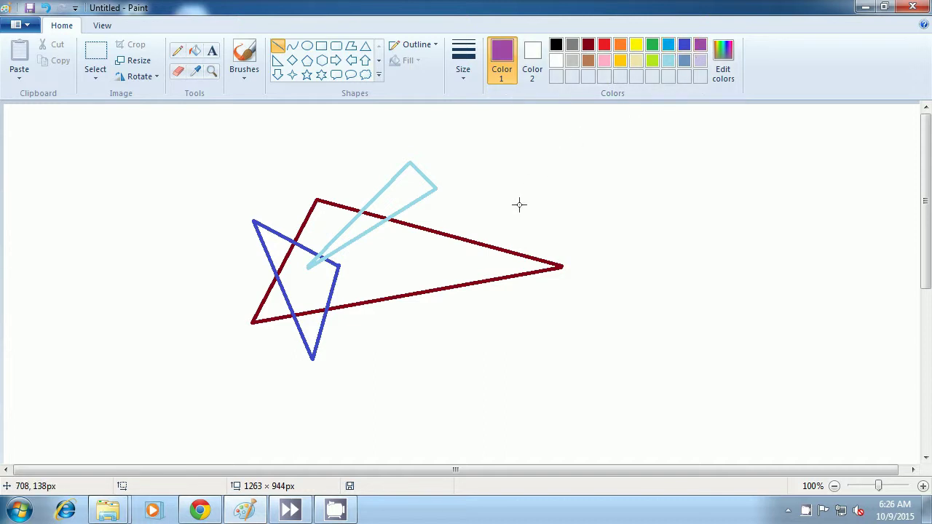
pyautogui.moveTo(528, 177); pyautogui.dragTo(470, 263)
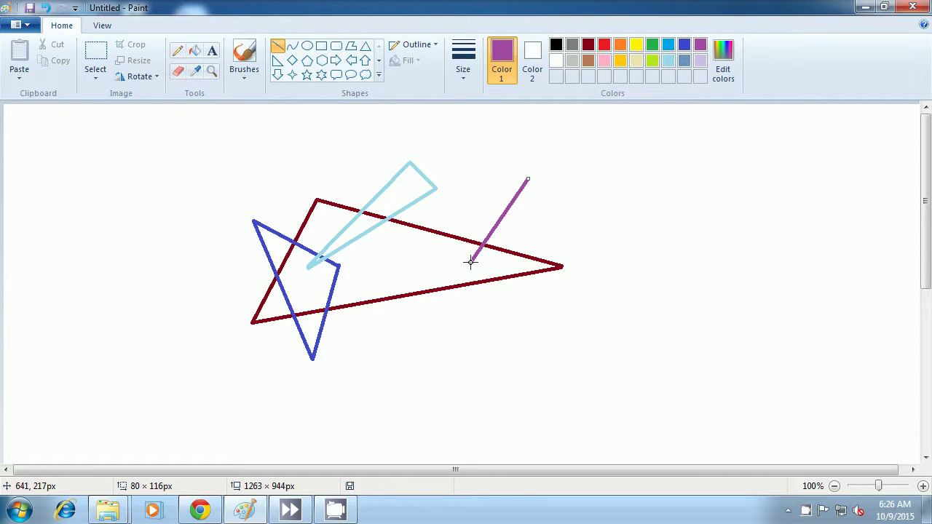
pyautogui.click(684, 45)
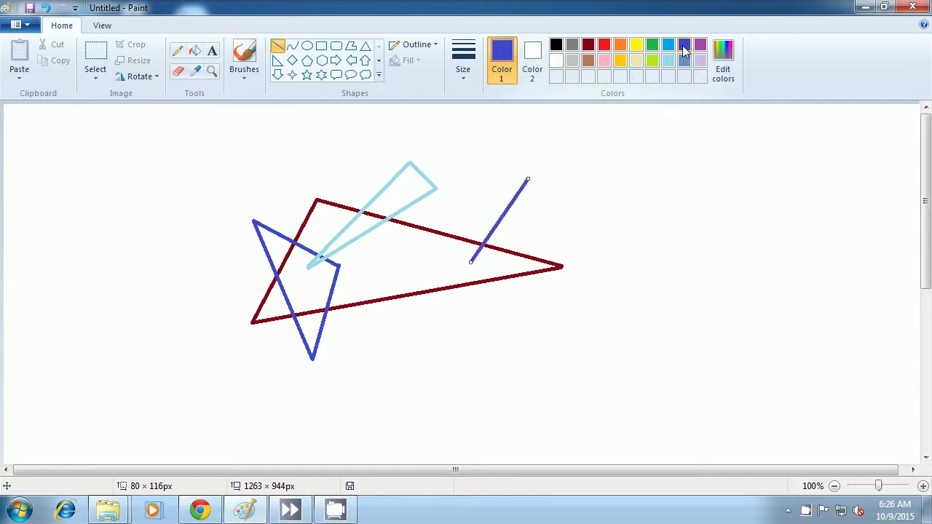
pyautogui.click(559, 178)
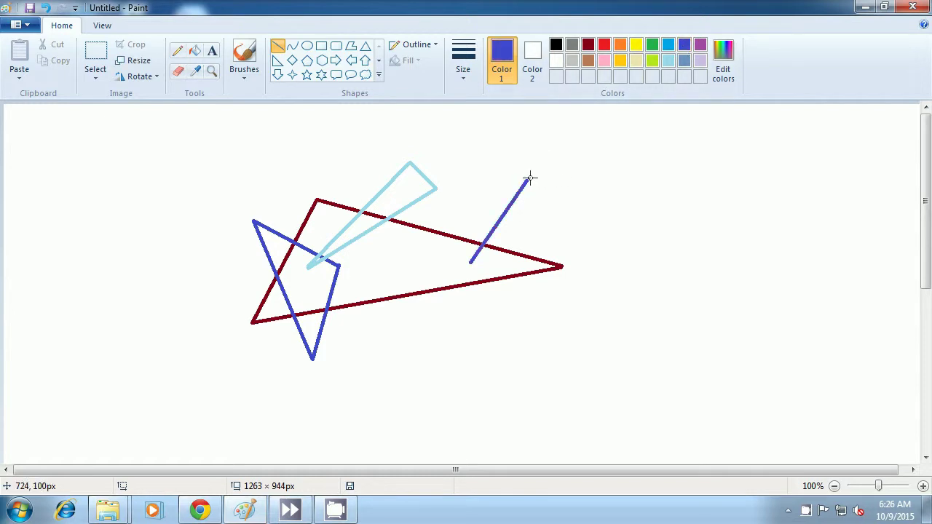
pyautogui.moveTo(530, 178); pyautogui.dragTo(522, 261)
pyautogui.click(576, 205)
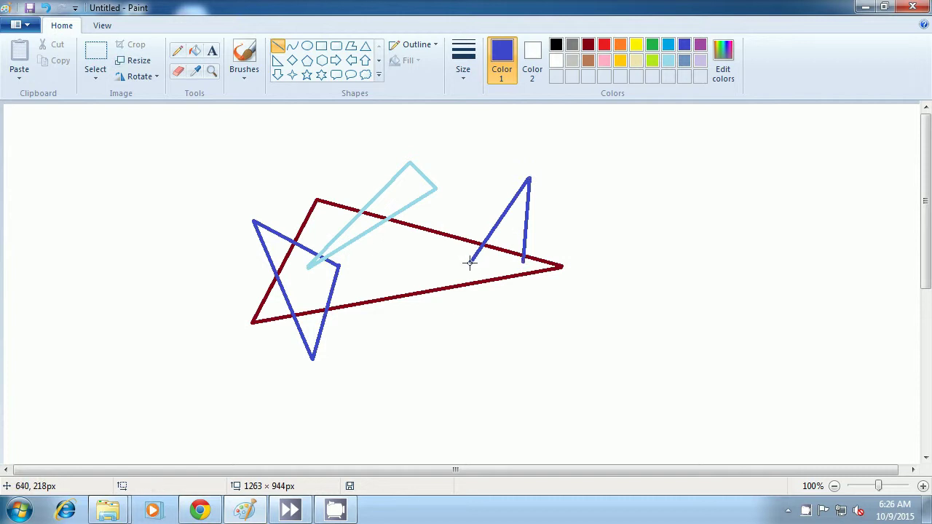
pyautogui.moveTo(471, 264); pyautogui.dragTo(524, 263)
pyautogui.click(629, 206)
# Draw a lime triangle across the dark red triangle's lower edge, with a vertical left side about 114 px long and an upper side about 113 × 32 px.
pyautogui.click(653, 61)
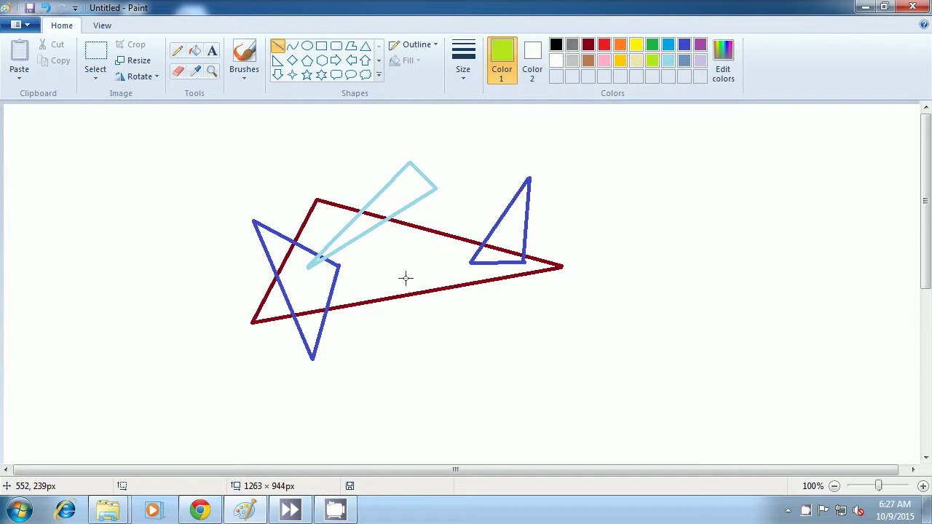
pyautogui.moveTo(397, 278); pyautogui.dragTo(397, 359)
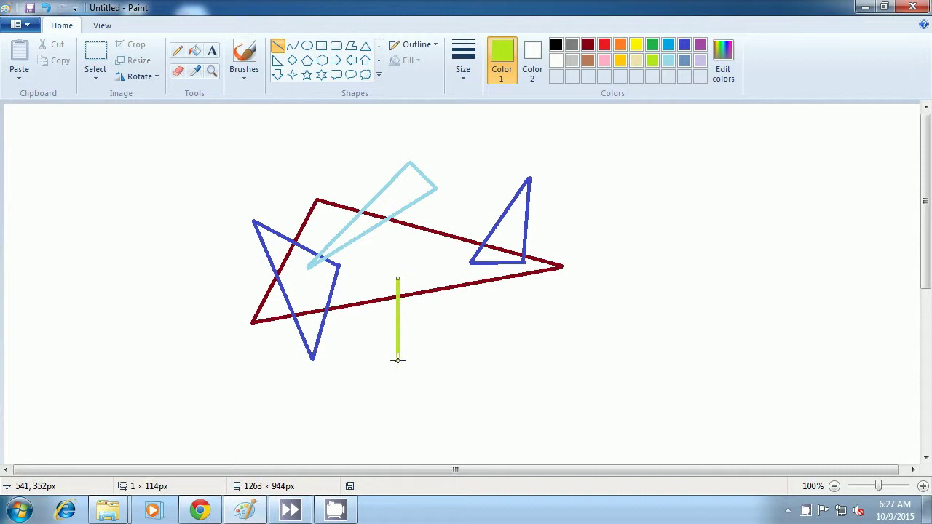
pyautogui.click(465, 358)
pyautogui.moveTo(397, 360); pyautogui.dragTo(478, 303)
pyautogui.click(539, 299)
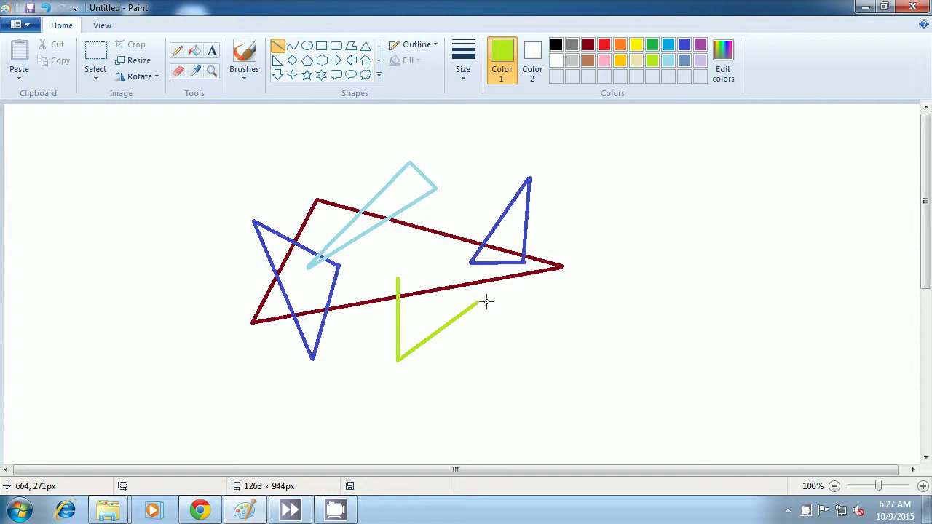
pyautogui.moveTo(479, 302); pyautogui.dragTo(397, 277)
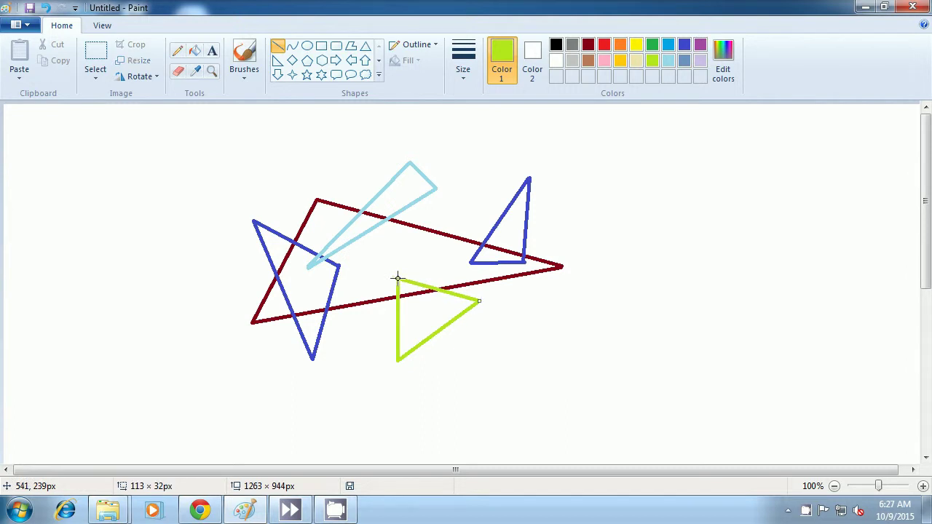
pyautogui.click(621, 278)
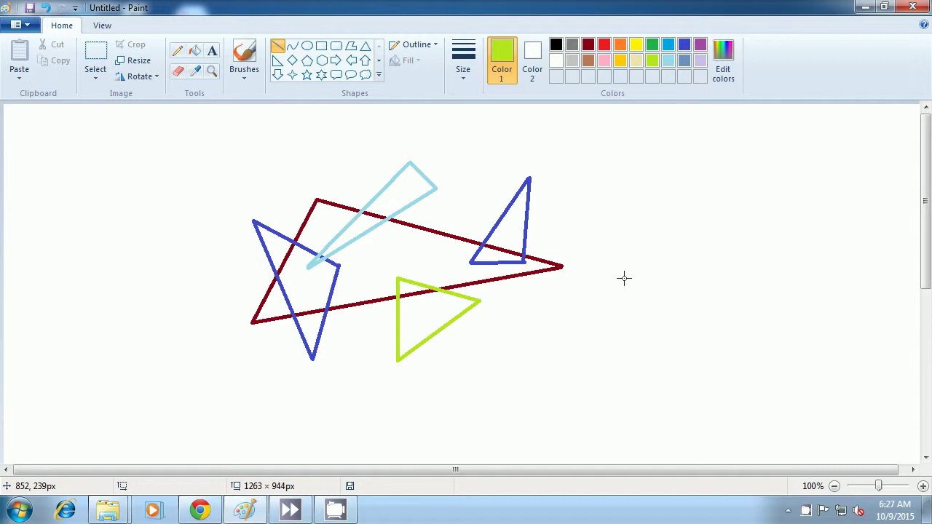
# Draw a small black triangle below the dark red triangle, its right corner overlapping the lime triangle.
pyautogui.click(556, 46)
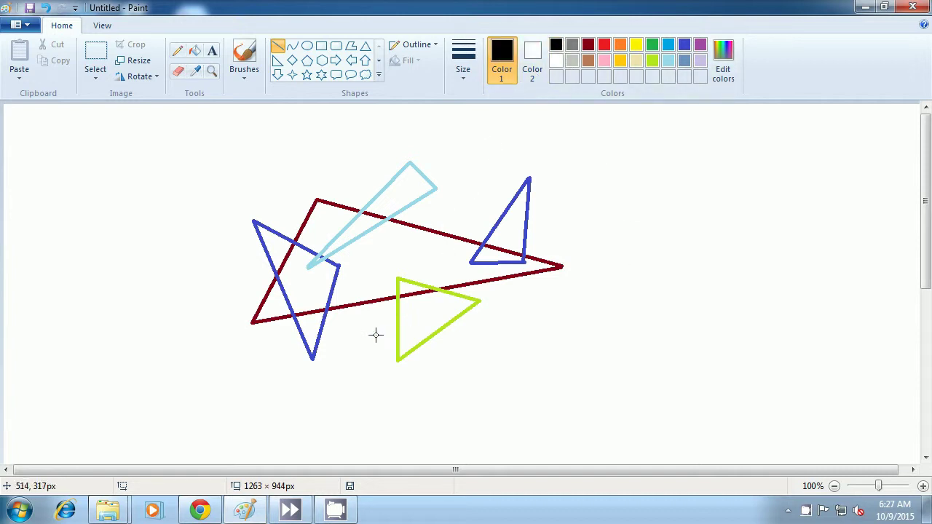
pyautogui.moveTo(352, 322); pyautogui.dragTo(364, 363)
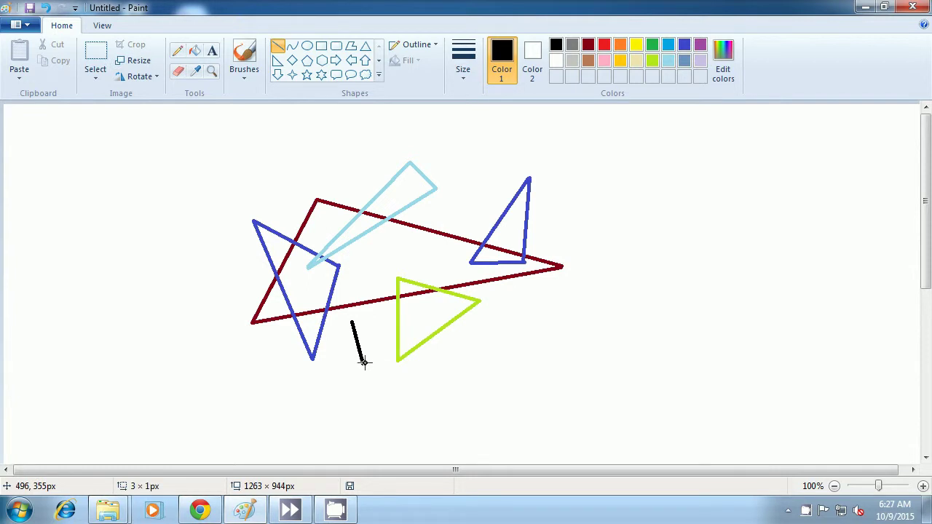
pyautogui.moveTo(365, 362); pyautogui.dragTo(411, 328)
pyautogui.click(470, 333)
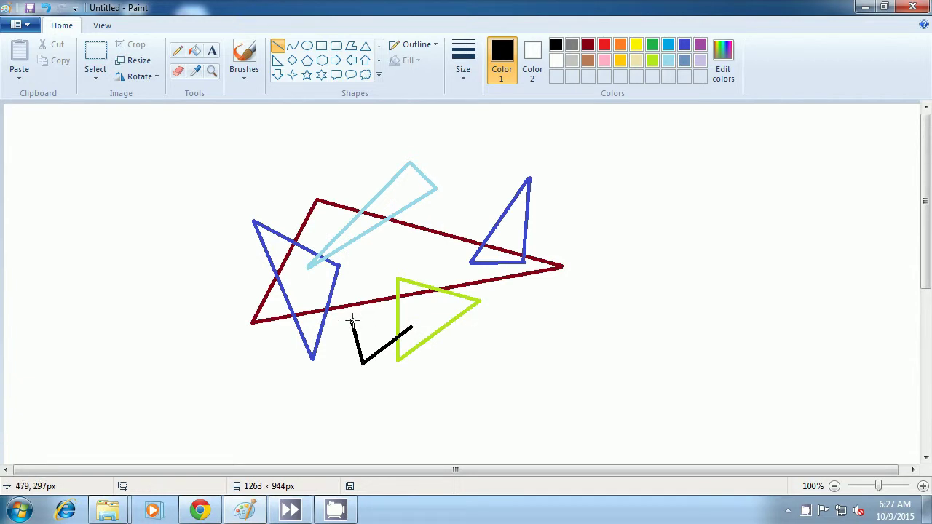
pyautogui.moveTo(353, 321); pyautogui.dragTo(411, 327)
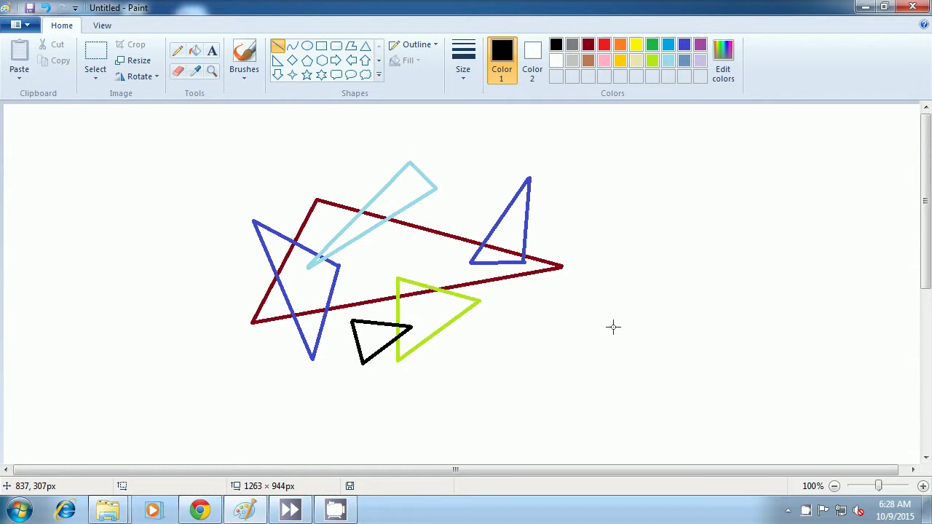
# Draw a small green triangle overlapping the upper end of the light turquoise triangle, its upper side spanning about 73 × 22 px.
pyautogui.click(652, 47)
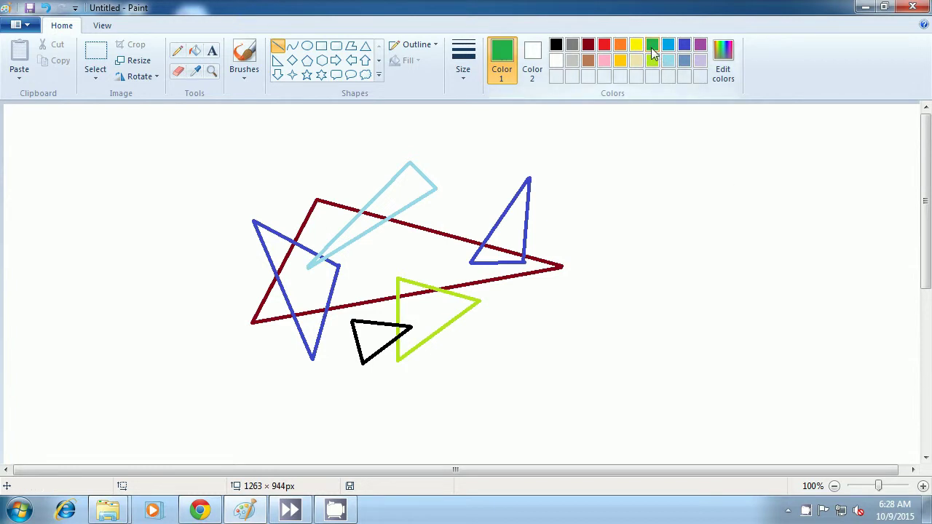
pyautogui.moveTo(390, 193); pyautogui.dragTo(406, 176)
pyautogui.click(486, 147)
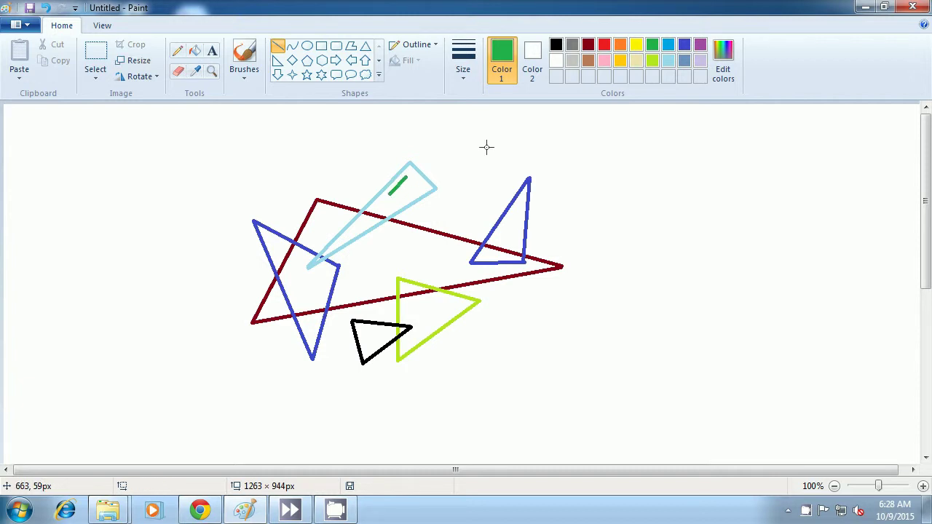
pyautogui.moveTo(391, 193)
pyautogui.mouseDown()
pyautogui.moveTo(354, 178)
pyautogui.moveTo(354, 162)
pyautogui.mouseUp()
pyautogui.click(510, 161)
pyautogui.moveTo(406, 176); pyautogui.dragTo(354, 161)
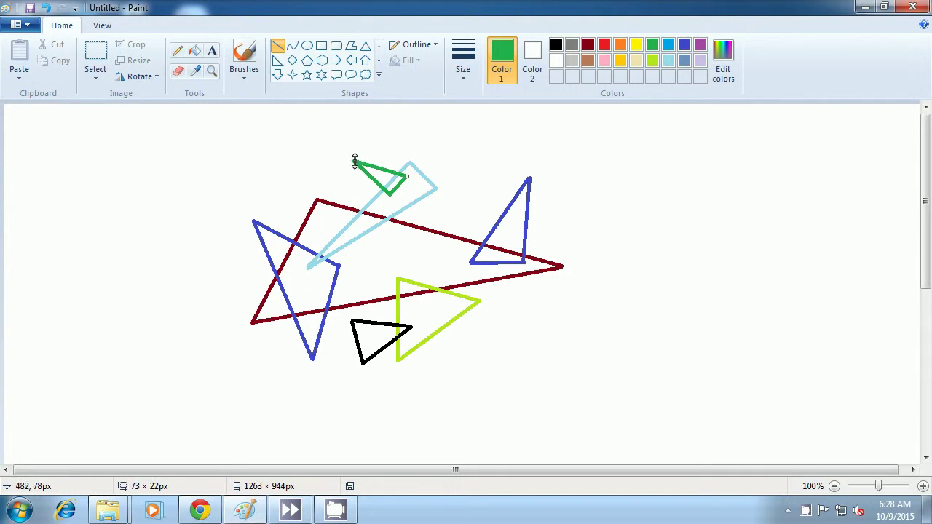
pyautogui.click(536, 164)
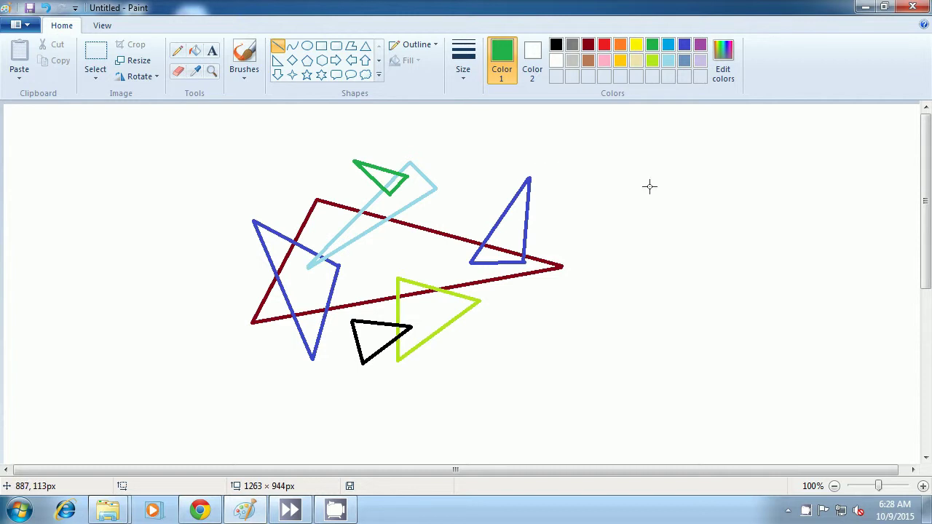
# Draw a small dark red triangle over the large one's lower-left corner, its left side spanning about 56 × 100 px.
pyautogui.click(588, 46)
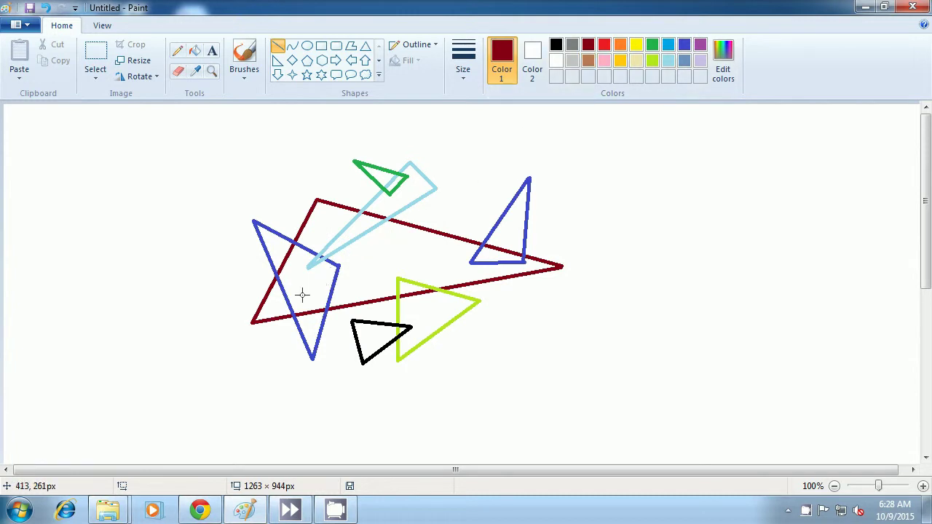
pyautogui.moveTo(289, 275); pyautogui.dragTo(312, 322)
pyautogui.click(266, 337)
pyautogui.moveTo(290, 274); pyautogui.dragTo(250, 345)
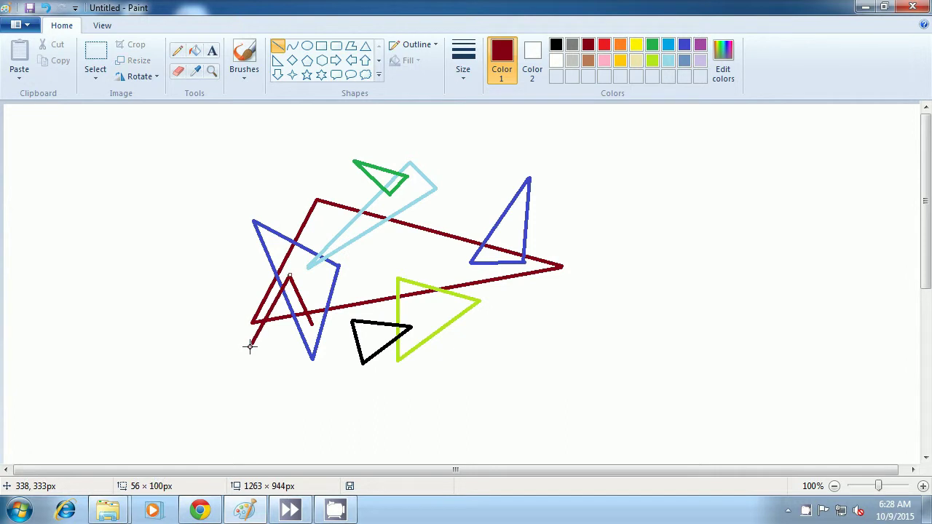
pyautogui.click(216, 345)
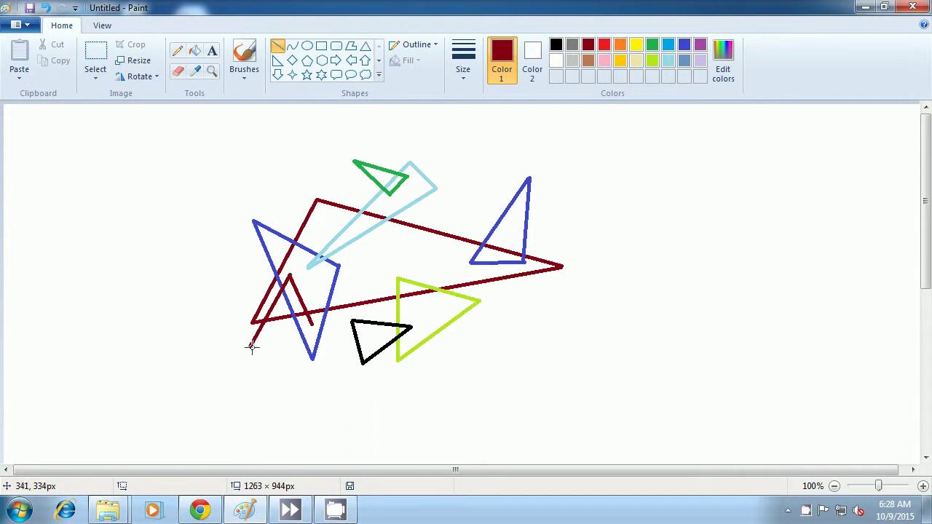
pyautogui.moveTo(249, 346); pyautogui.dragTo(312, 327)
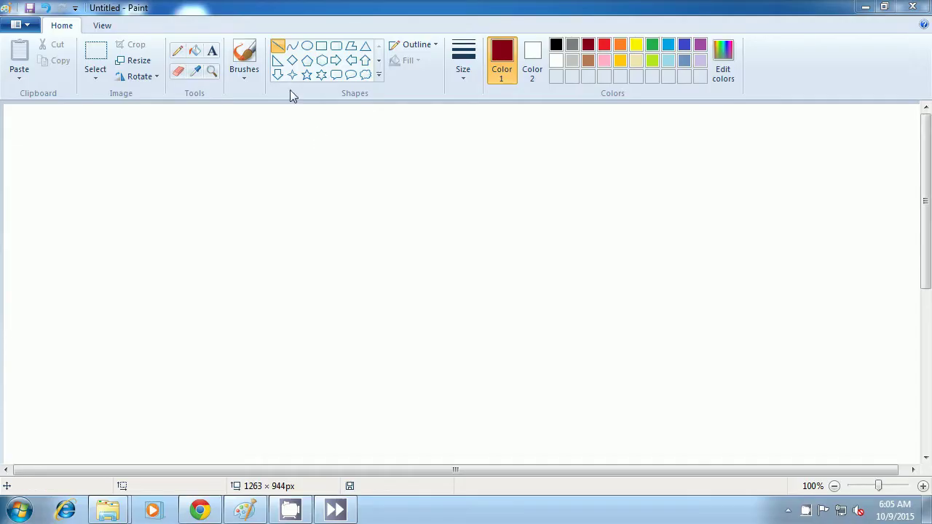
# Draw a green peak from two joined lines near the canvas's upper-left corner, its right side spanning about 85 × 114 px.
pyautogui.click(281, 49)
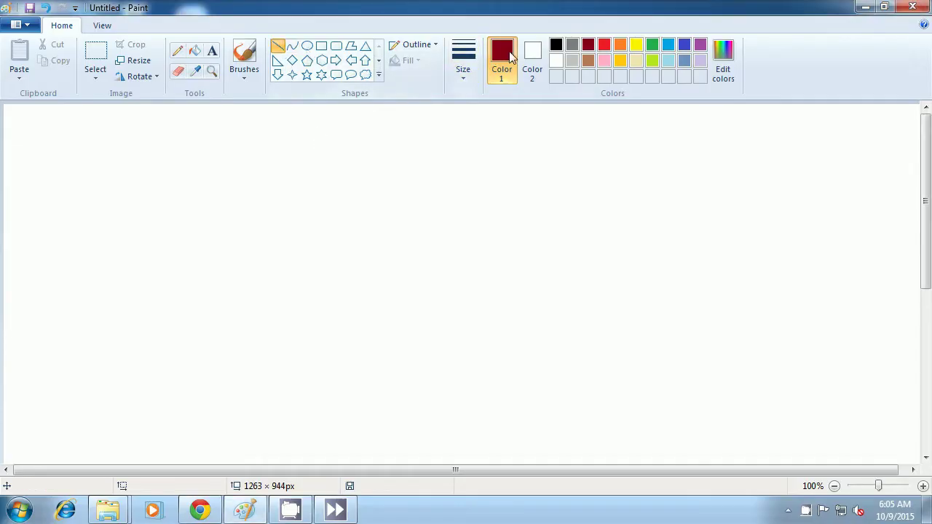
pyautogui.click(653, 46)
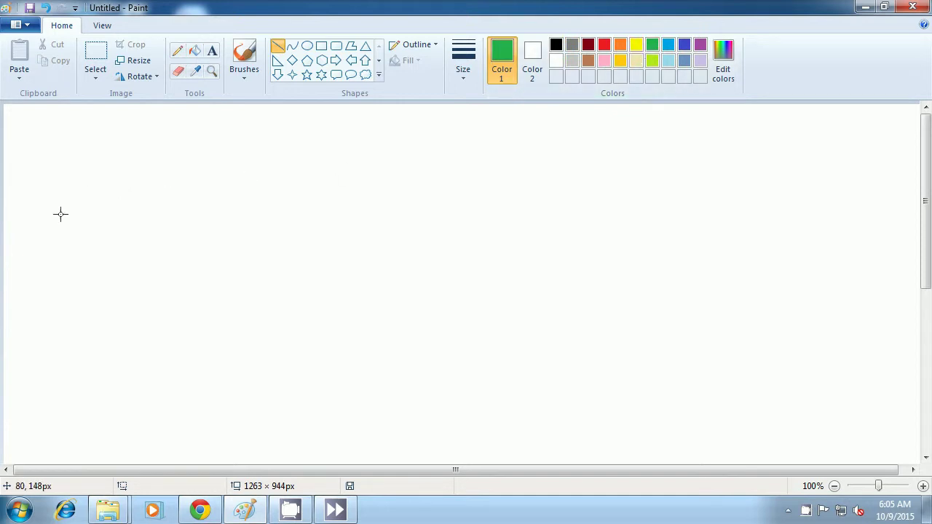
pyautogui.moveTo(39, 230); pyautogui.dragTo(100, 136)
pyautogui.click(130, 138)
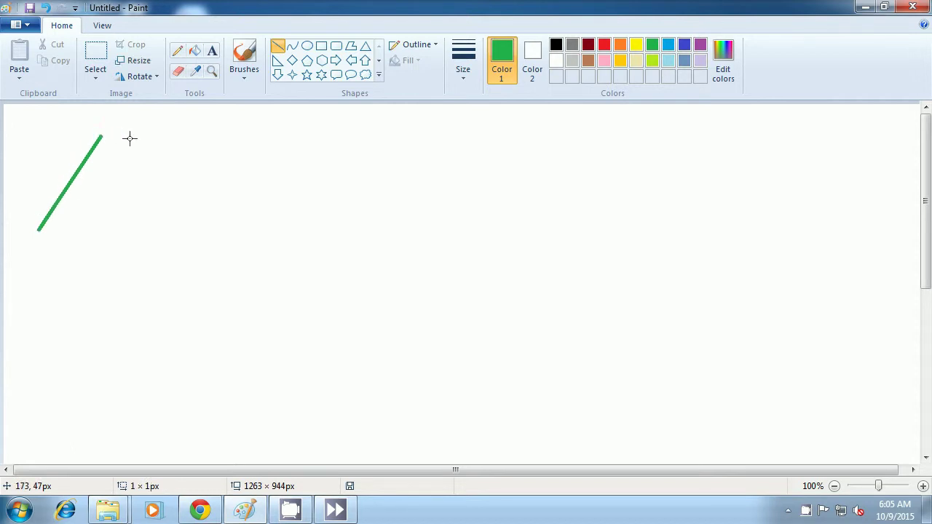
pyautogui.moveTo(101, 136); pyautogui.dragTo(163, 217)
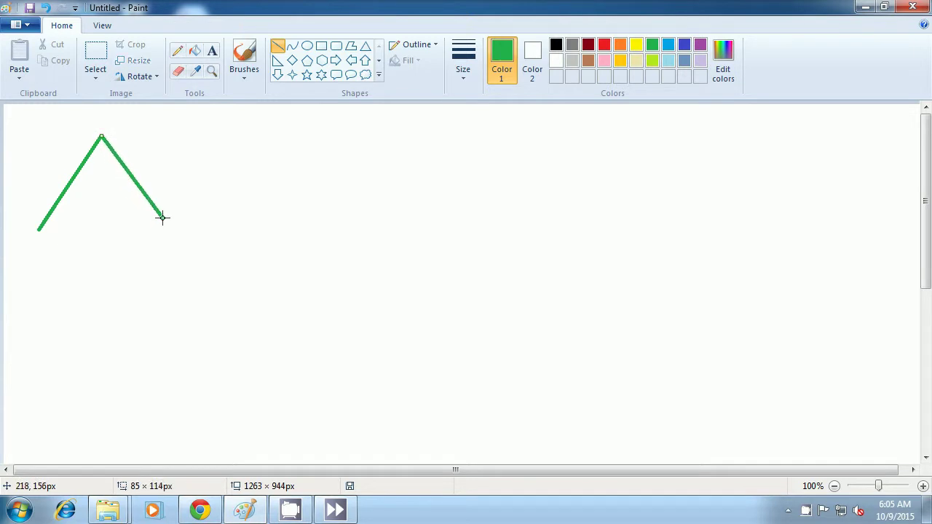
pyautogui.click(207, 209)
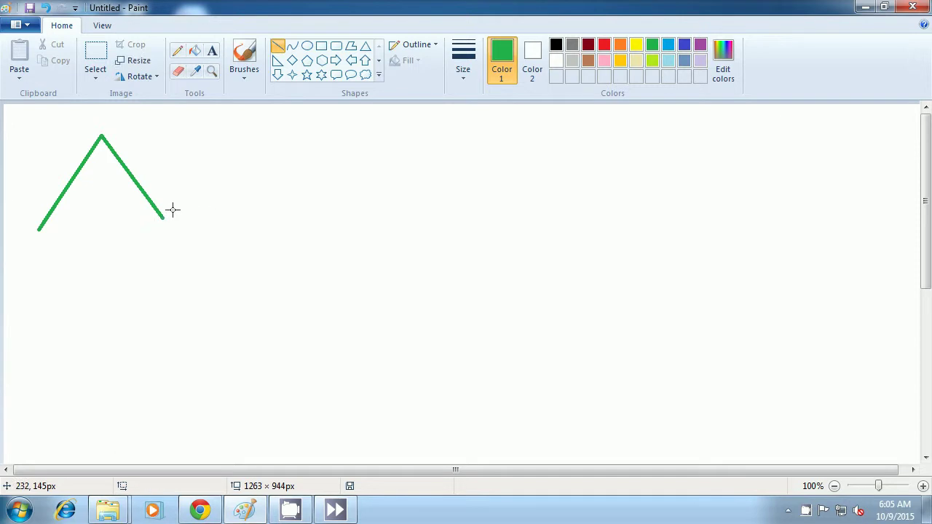
# Extend the green peak rightward into a continuous zigzag by adding two more peaks of similar height from four joined lines.
pyautogui.moveTo(162, 216); pyautogui.dragTo(220, 135)
pyautogui.click(258, 172)
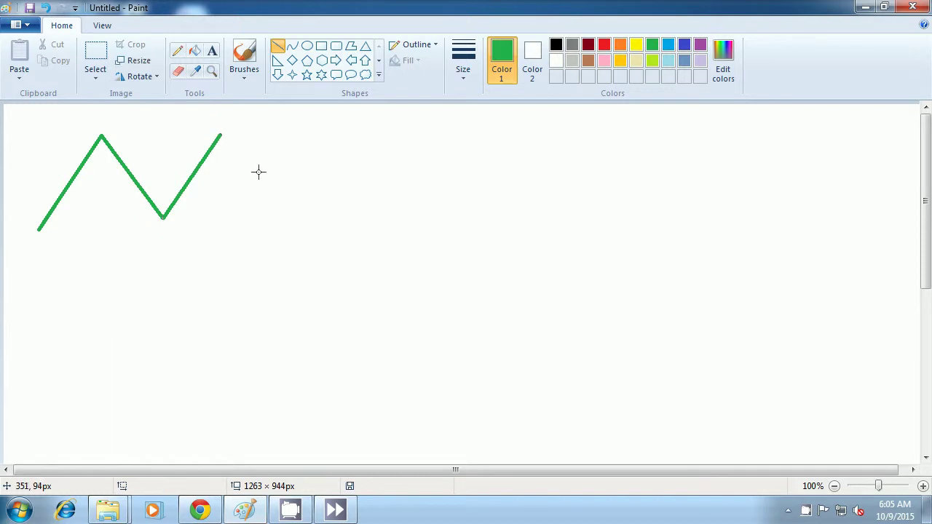
pyautogui.moveTo(220, 136); pyautogui.dragTo(293, 210)
pyautogui.click(354, 231)
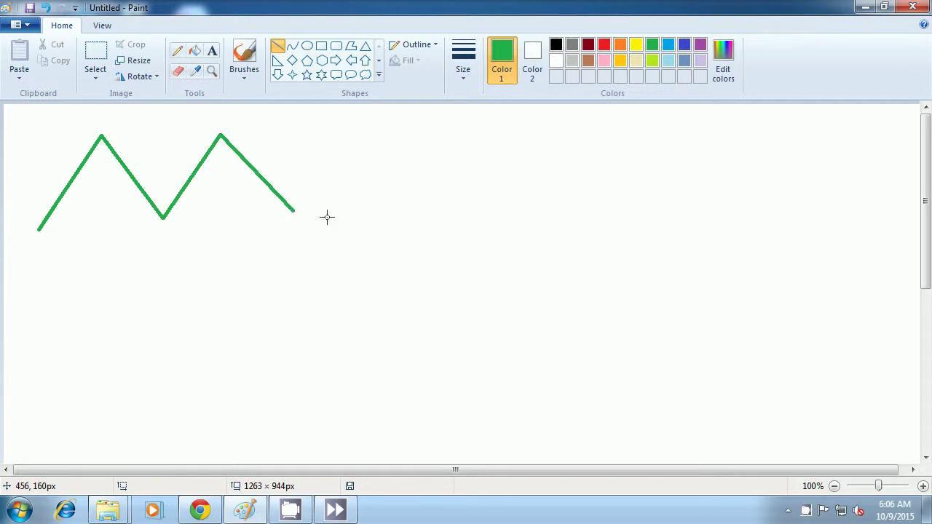
pyautogui.moveTo(292, 207); pyautogui.dragTo(347, 131)
pyautogui.click(367, 172)
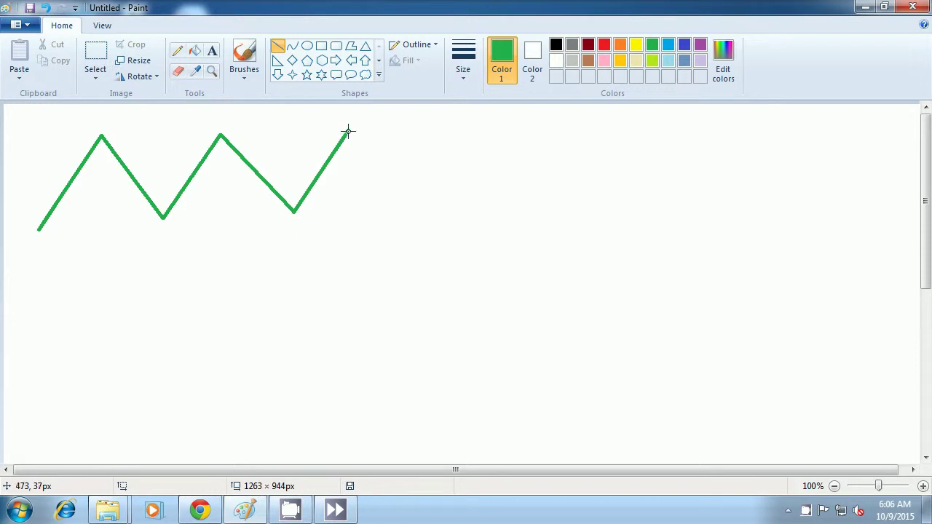
pyautogui.moveTo(348, 131); pyautogui.dragTo(427, 203)
pyautogui.click(472, 221)
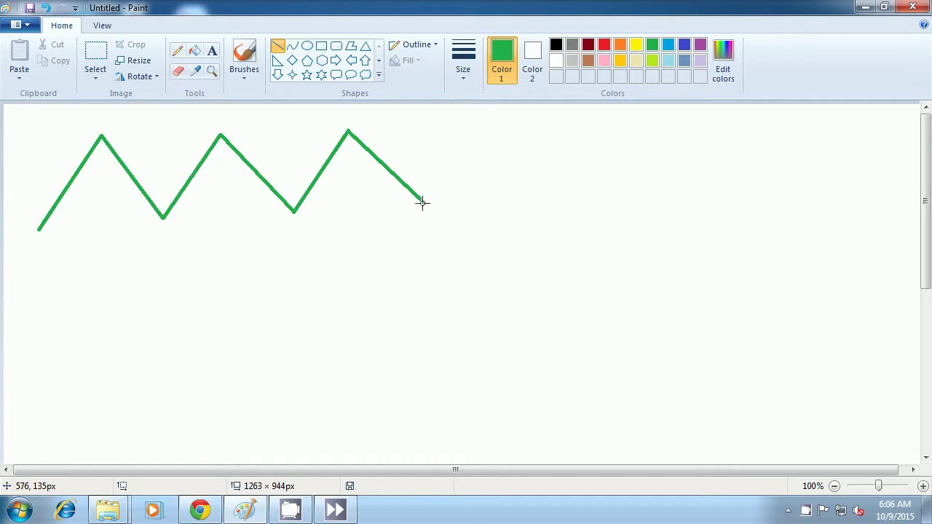